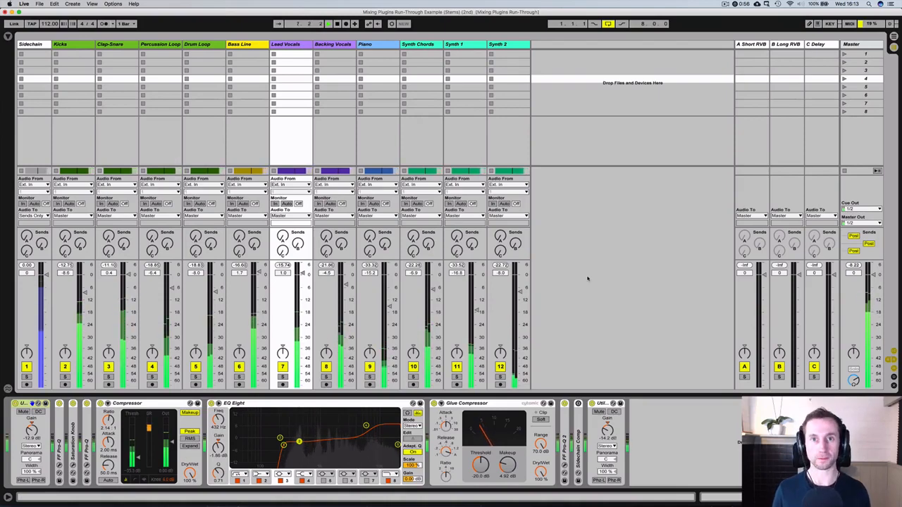
{"action": "key", "text": "alt+m"}
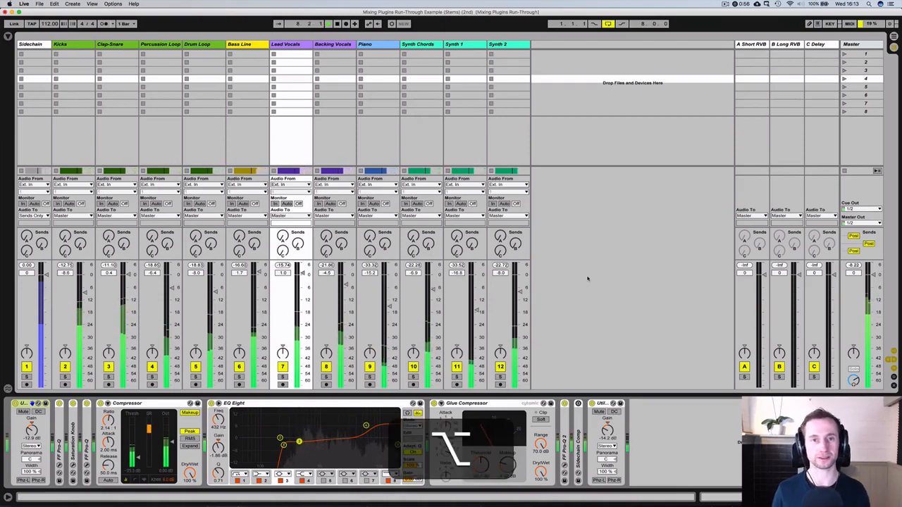
{"action": "key", "text": "alt"}
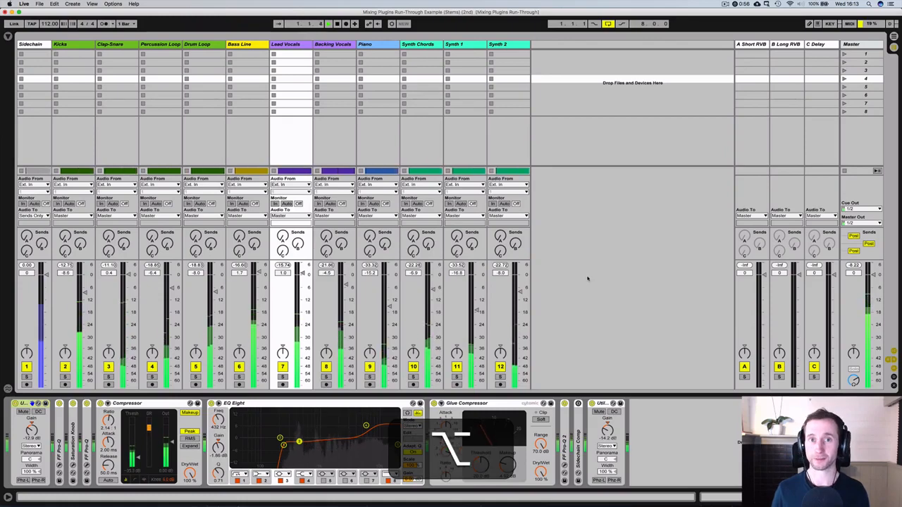
{"action": "key", "text": "alt+m"}
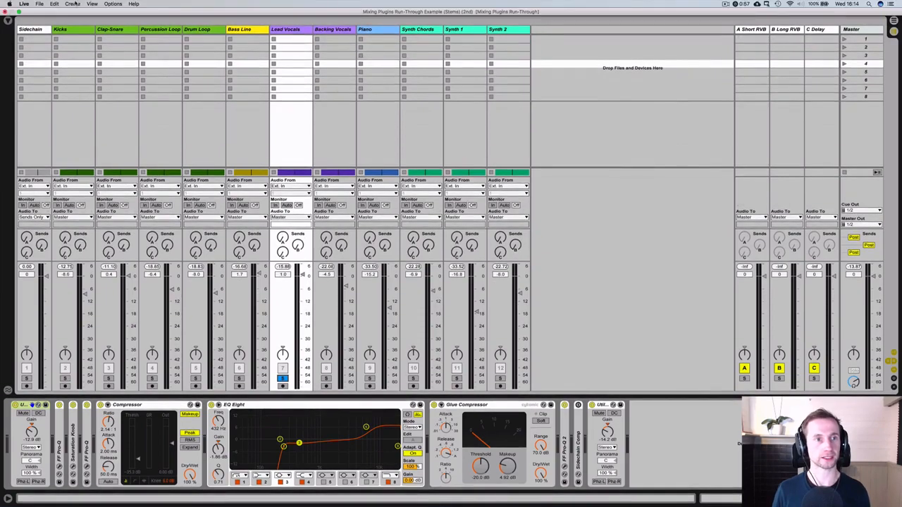
- Insert a new return track after C Delay and delete it again
{"action": "left_click", "coordinate": [75, 4]}
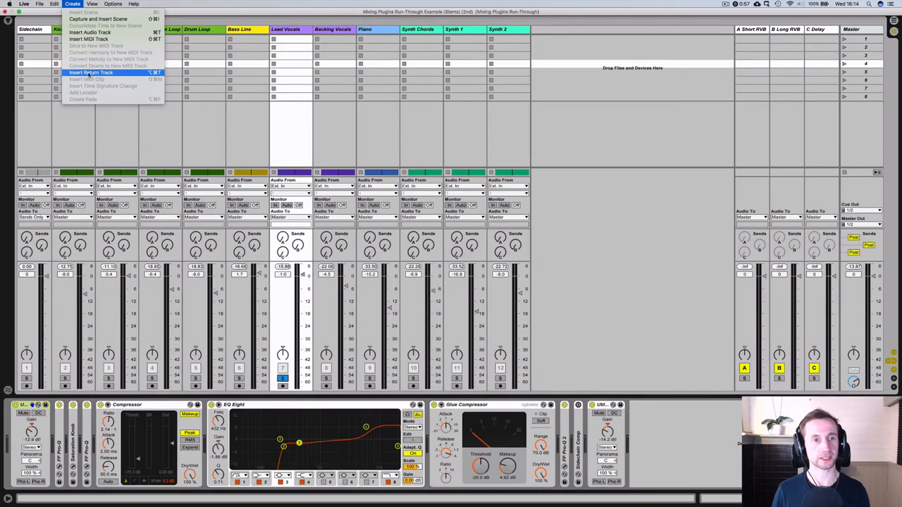
{"action": "left_click", "coordinate": [604, 136]}
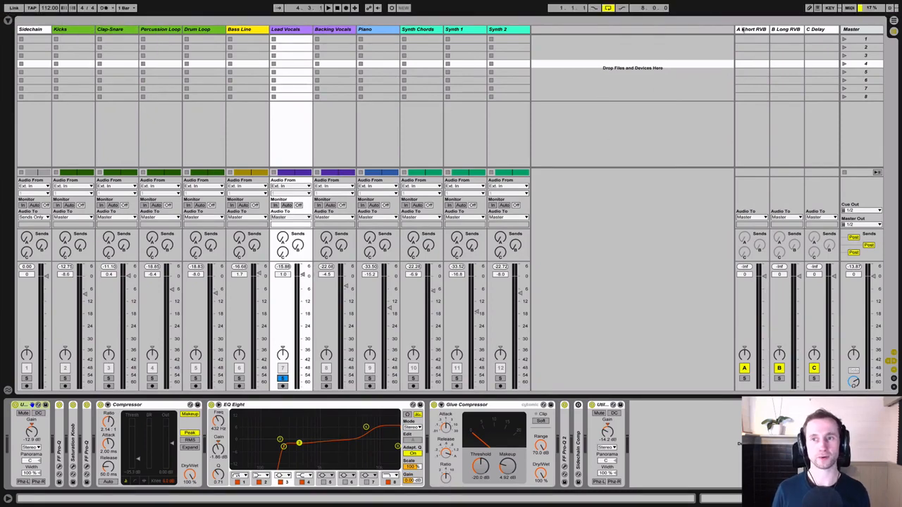
{"action": "key", "text": "alt+super+t"}
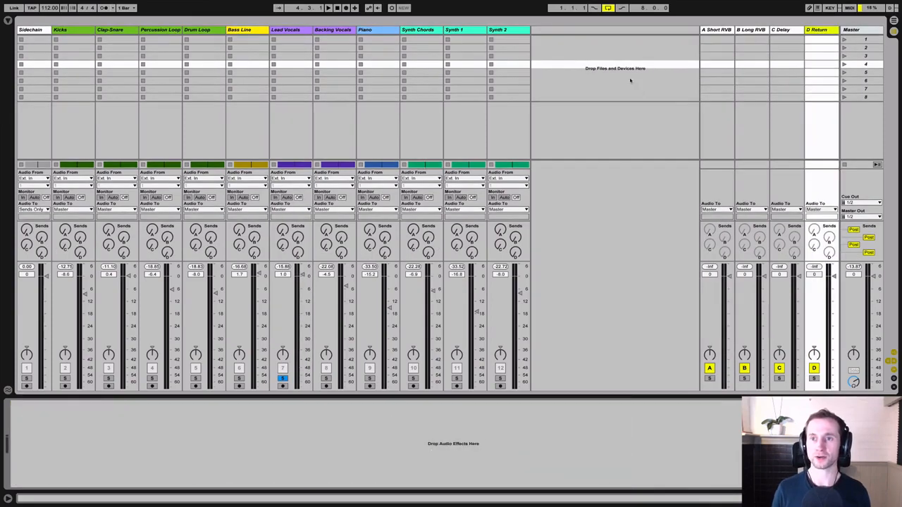
{"action": "key", "text": "Delete"}
- Inspect the effects on the A Short RVB, B Long RVB and C Delay returns, including the Dry/Wet of the short return's Reverb
{"action": "left_click", "coordinate": [757, 29]}
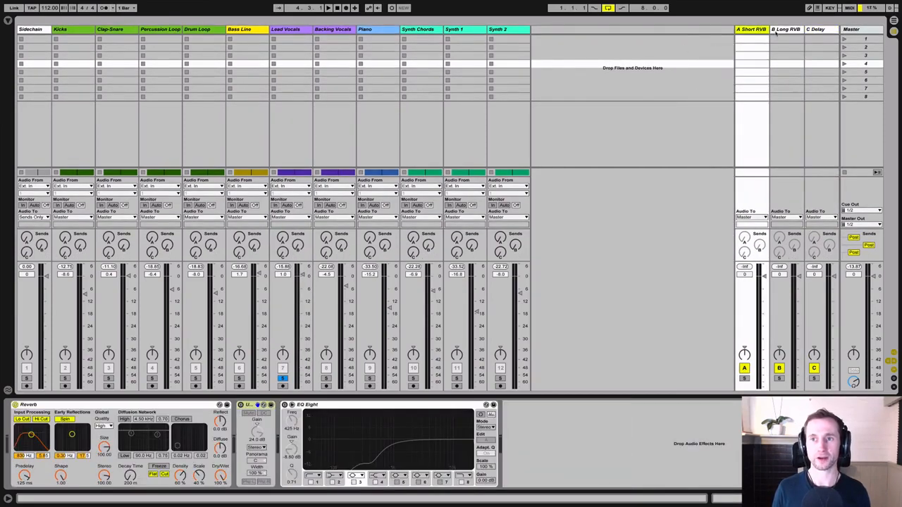
{"action": "left_click", "coordinate": [781, 29]}
{"action": "left_click", "coordinate": [814, 30]}
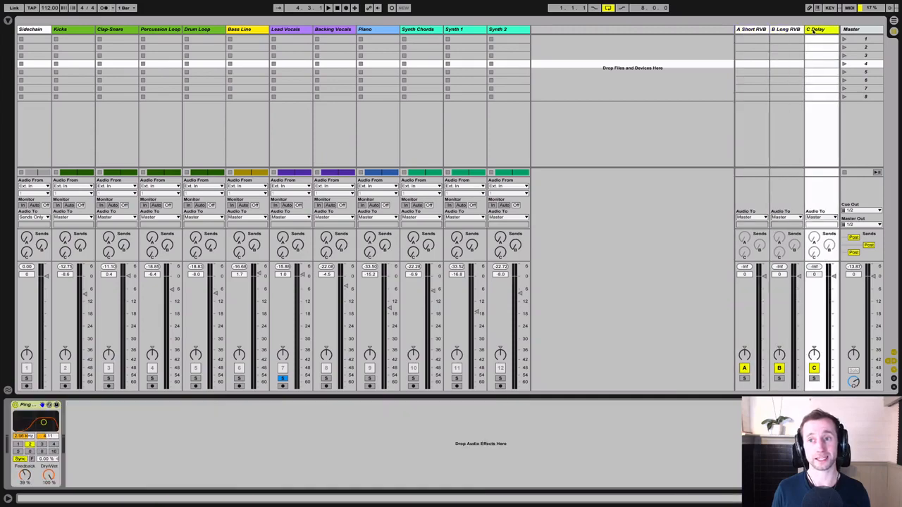
{"action": "left_click", "coordinate": [747, 30]}
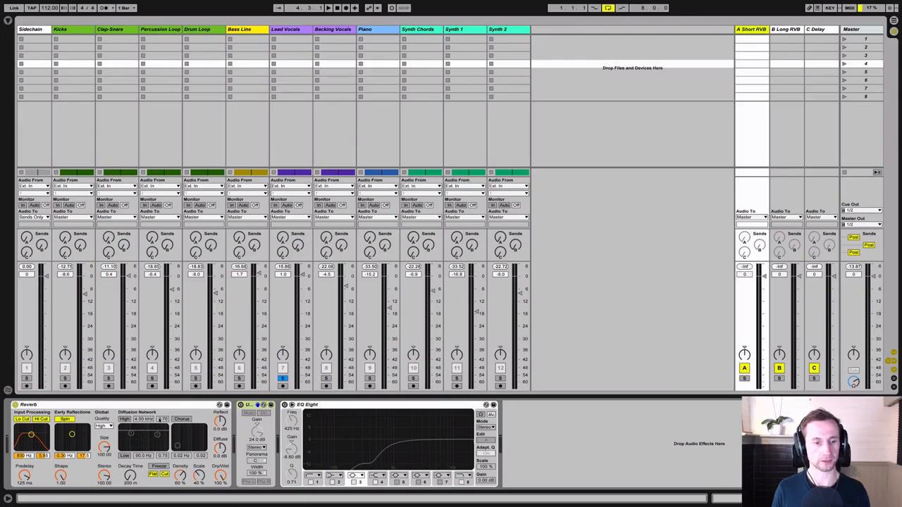
{"action": "left_click", "coordinate": [157, 409]}
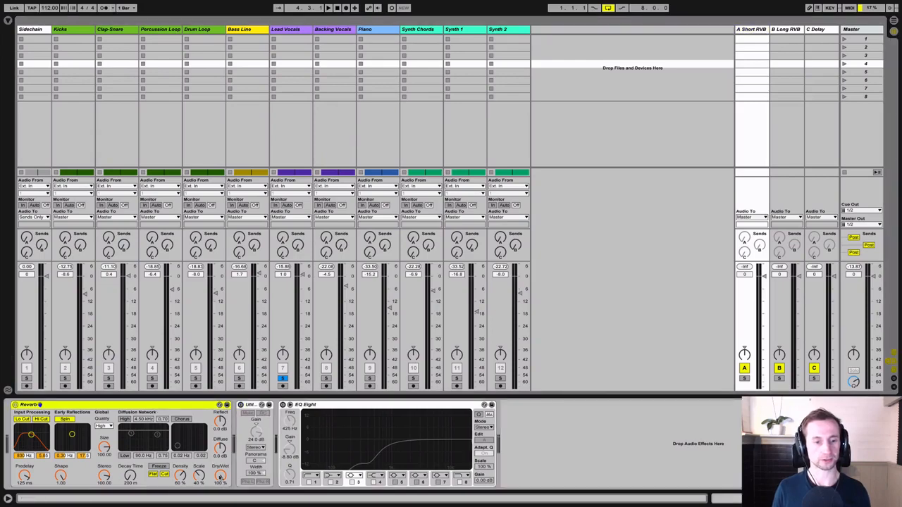
{"action": "left_click", "coordinate": [219, 478]}
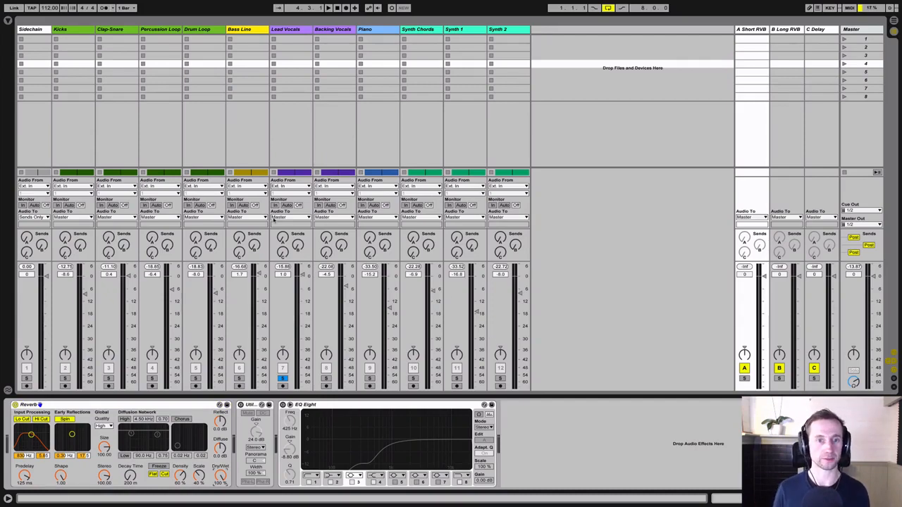
- Turn on the Utility on A Short RVB and raise the Lead Vocals' send A during playback
{"action": "left_click", "coordinate": [281, 239]}
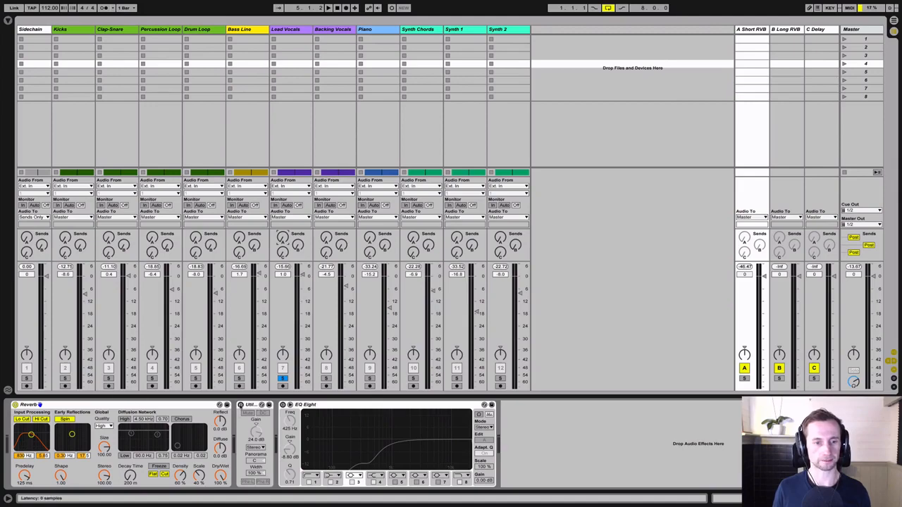
{"action": "left_click", "coordinate": [247, 405]}
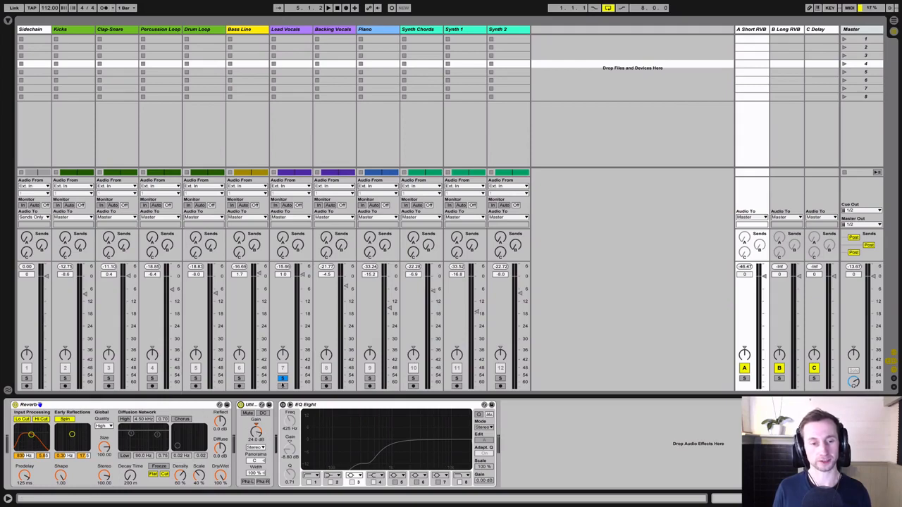
{"action": "key", "text": "space"}
{"action": "left_click", "coordinate": [282, 237]}
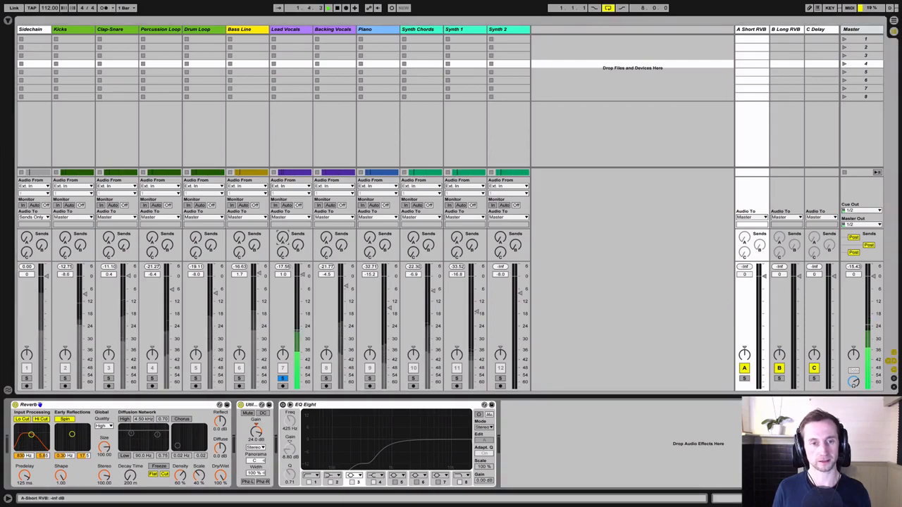
{"action": "left_click_drag", "start_coordinate": [282, 238], "coordinate": [282, 225]}
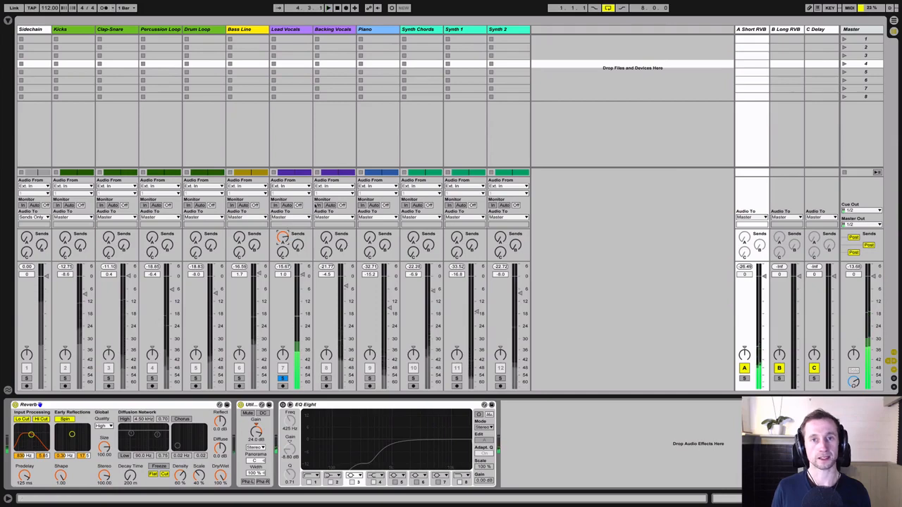
- Raise the Lead Vocals' send B to blend in the B Long RVB return
{"action": "left_click", "coordinate": [745, 28]}
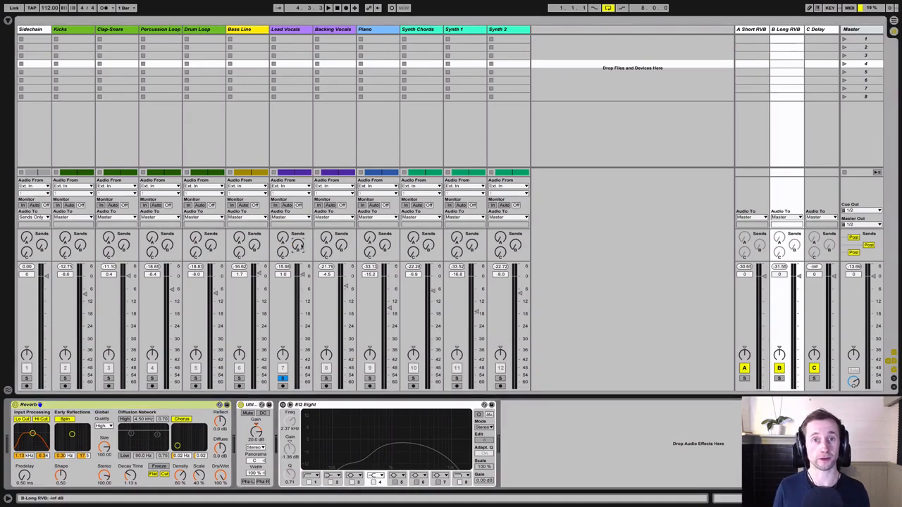
{"action": "key", "text": "space"}
{"action": "left_click_drag", "start_coordinate": [298, 245], "coordinate": [298, 240]}
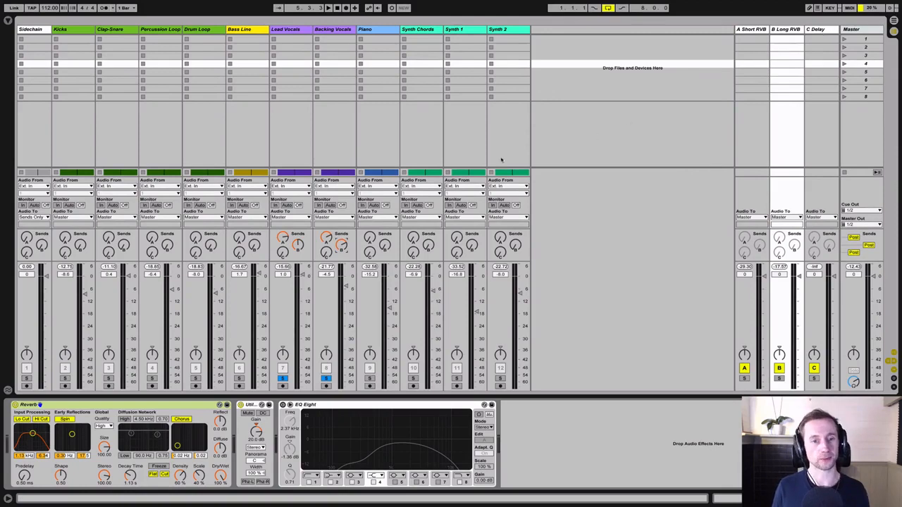
- Deactivate the A Short RVB and B Long RVB returns and adjust the C Delay sends of both vocal tracks during playback
{"action": "left_click", "coordinate": [743, 368]}
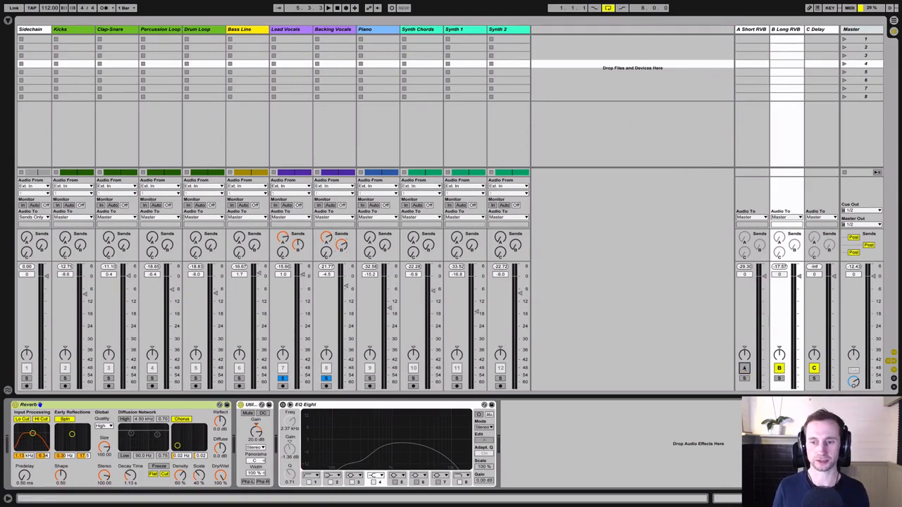
{"action": "left_click", "coordinate": [779, 368]}
{"action": "key", "text": "space"}
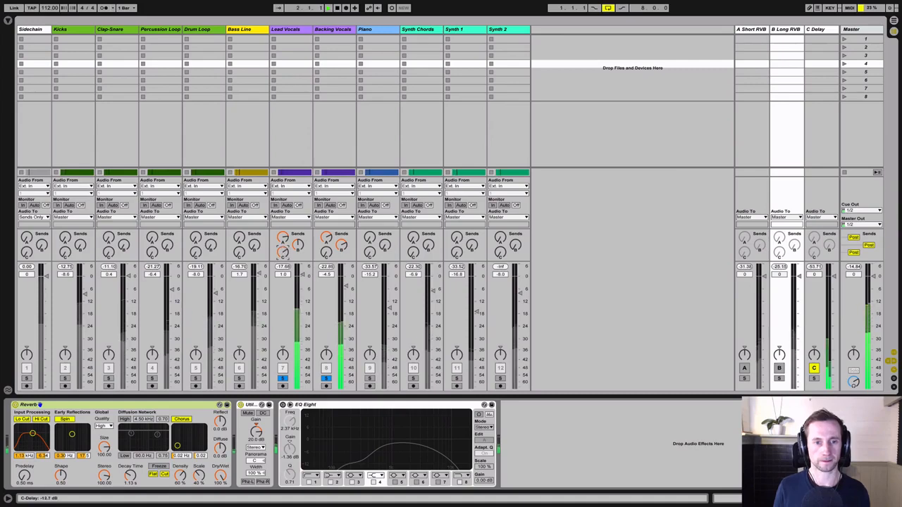
{"action": "left_click_drag", "start_coordinate": [326, 252], "coordinate": [326, 201]}
{"action": "left_click_drag", "start_coordinate": [283, 252], "coordinate": [283, 257]}
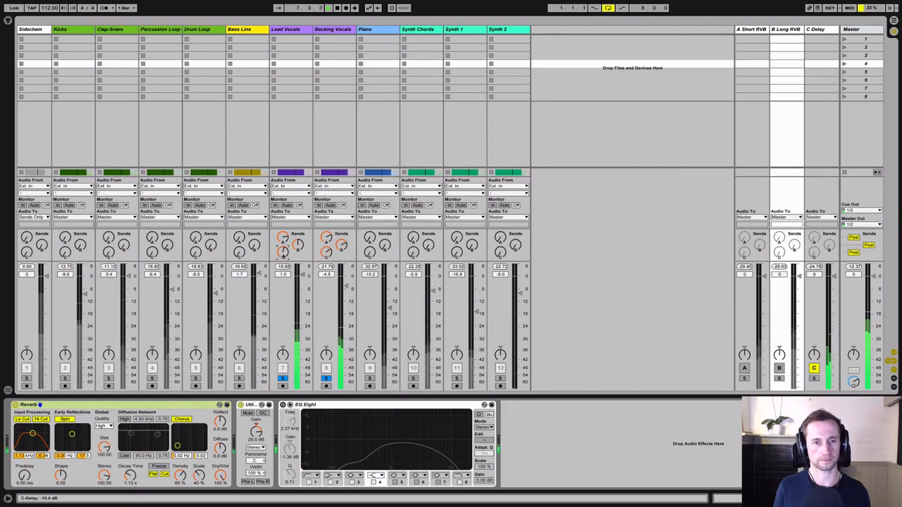
{"action": "key", "text": "space"}
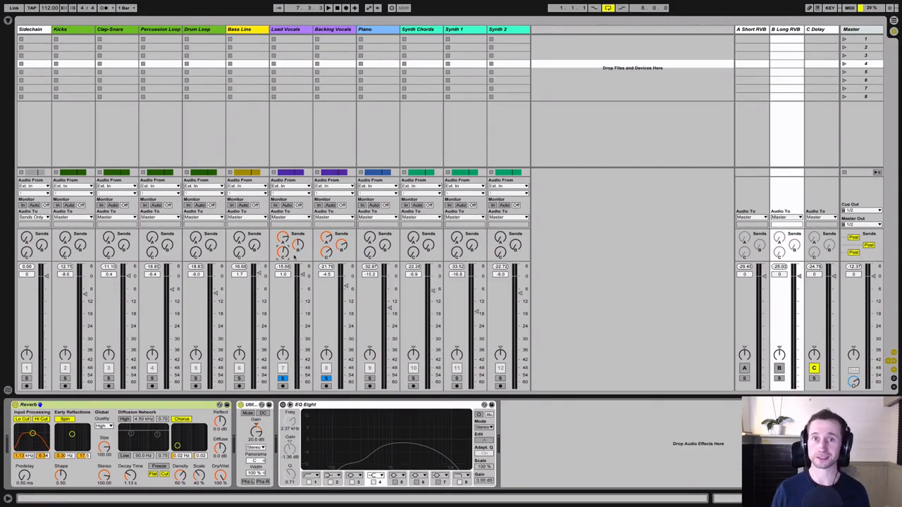
- Turn the A, B and C sends on Lead Vocals and Backing Vocals fully down
{"action": "left_click_drag", "start_coordinate": [297, 245], "coordinate": [283, 295]}
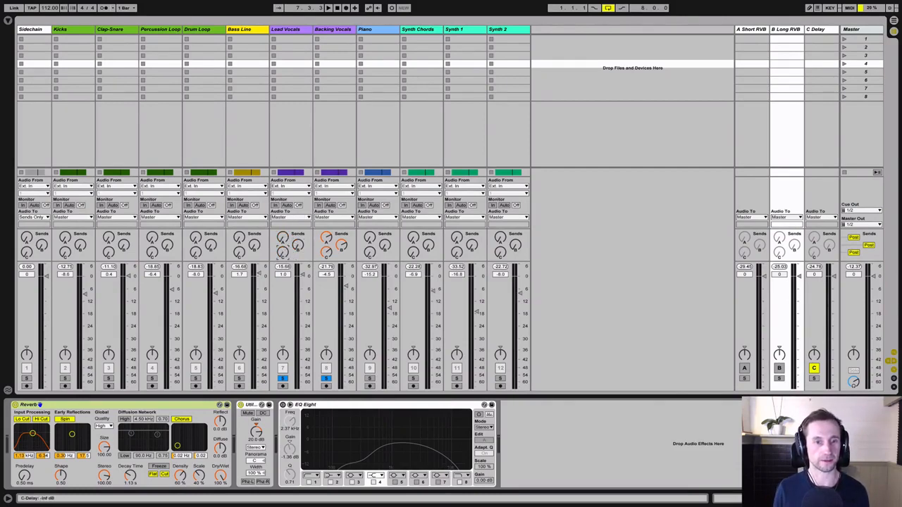
{"action": "left_click_drag", "start_coordinate": [328, 239], "coordinate": [328, 281]}
{"action": "left_click_drag", "start_coordinate": [344, 245], "coordinate": [344, 287]}
{"action": "left_click_drag", "start_coordinate": [326, 253], "coordinate": [326, 294]}
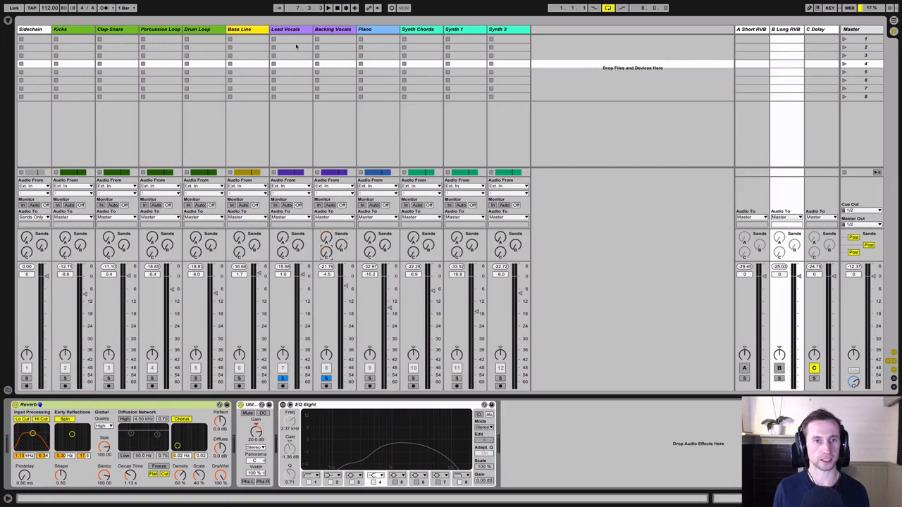
- Add a Reverb audio effect at the end of the Lead Vocals device chain and play the track
{"action": "left_click", "coordinate": [293, 41]}
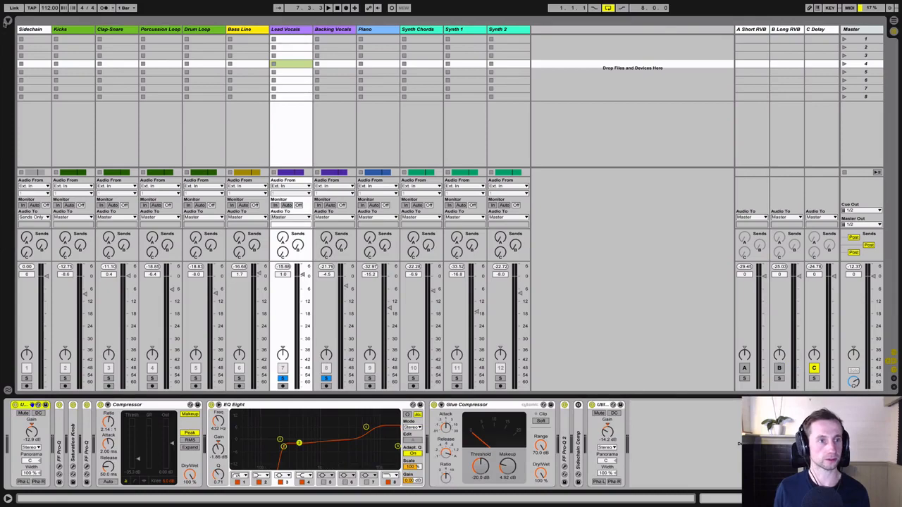
{"action": "left_click", "coordinate": [8, 20]}
{"action": "left_click_drag", "start_coordinate": [84, 284], "coordinate": [632, 424]}
{"action": "key", "text": "space"}
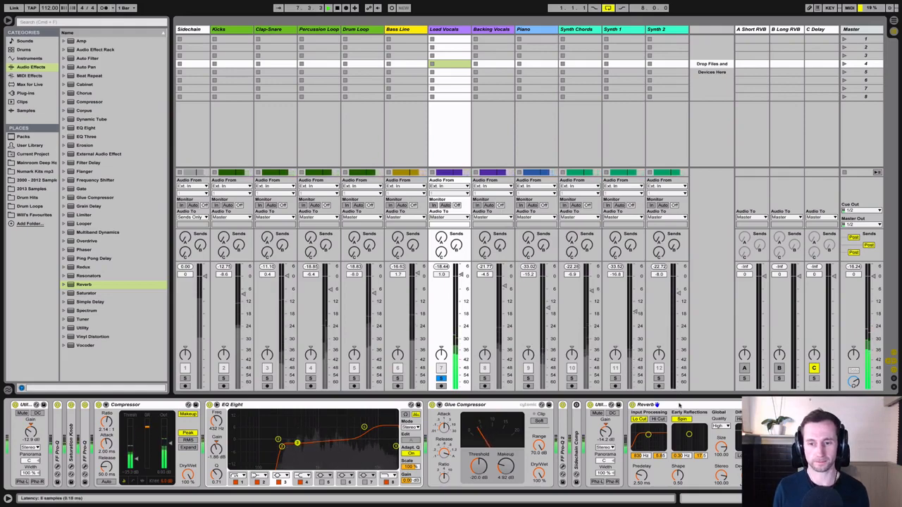
- Add a Reverb after the last Utility on Backing Vocals and solo that track during playback
{"action": "left_click", "coordinate": [680, 405]}
{"action": "key", "text": "Right"}
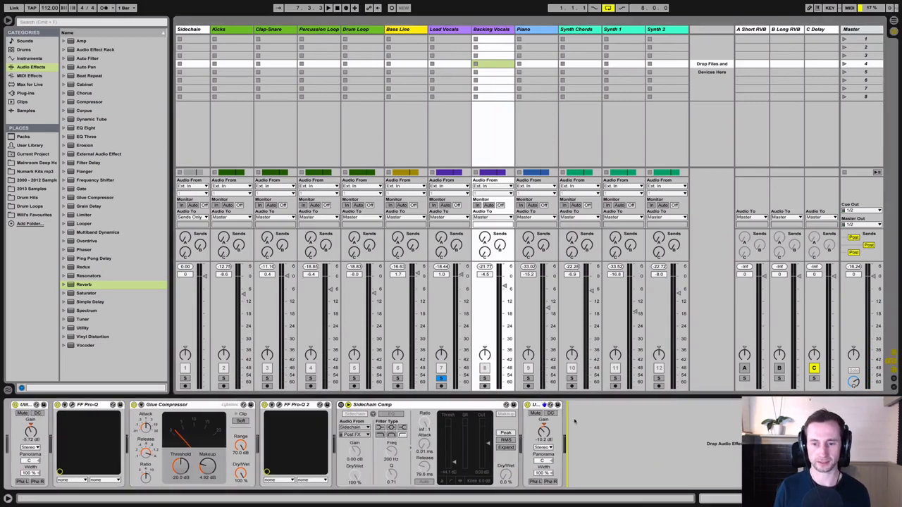
{"action": "left_click_drag", "start_coordinate": [574, 422], "coordinate": [574, 423]}
{"action": "key", "text": "space"}
{"action": "left_click", "coordinate": [485, 379]}
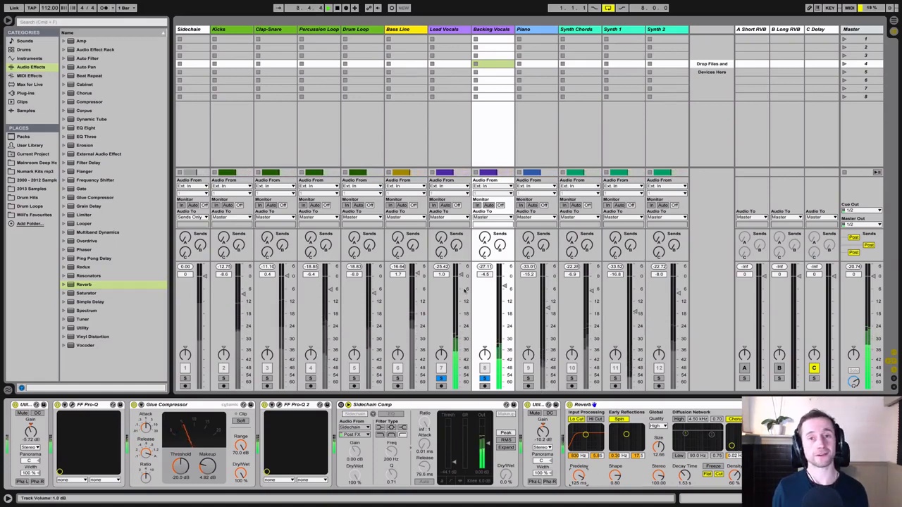
- Delete the Reverb from Backing Vocals and hide the browser
{"action": "left_click", "coordinate": [593, 405]}
{"action": "key", "text": "Delete"}
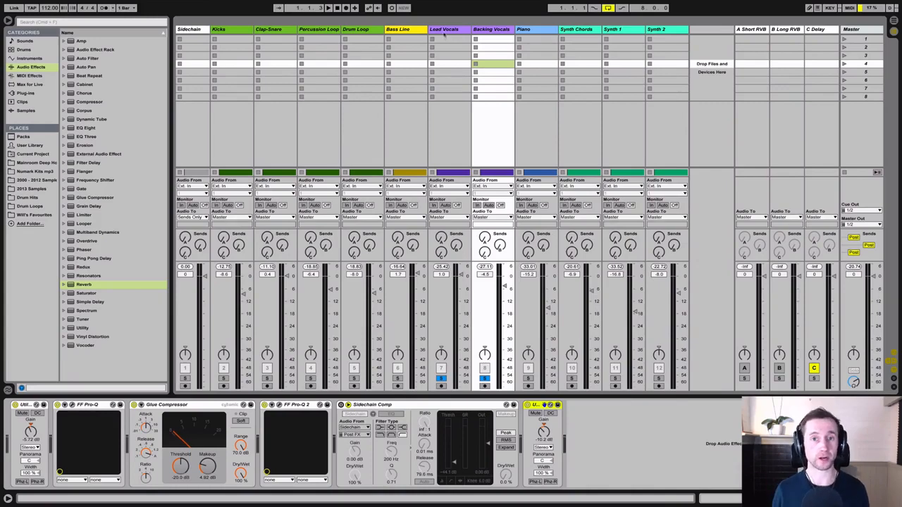
{"action": "left_click", "coordinate": [7, 20]}
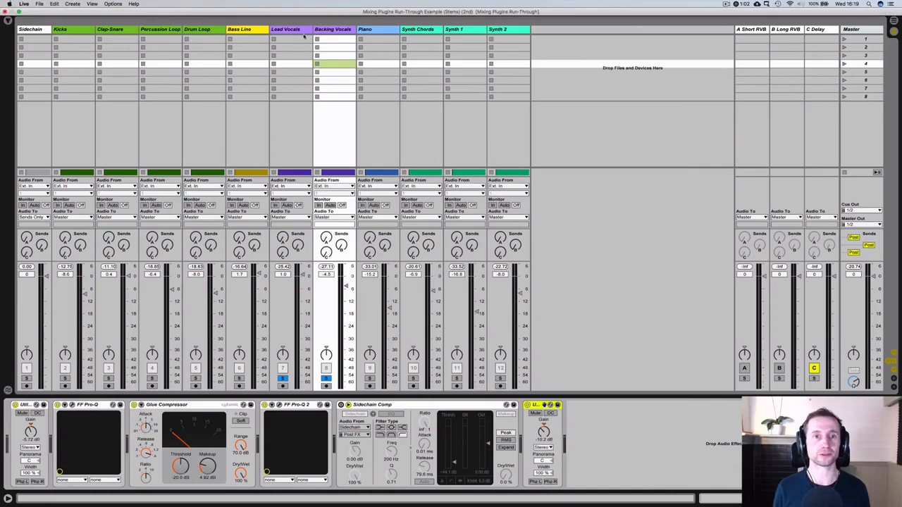
- Compare the effects on Lead Vocals with those on the A Short RVB and B Long RVB returns, including the short return's EQ Eight
{"action": "left_click", "coordinate": [299, 30]}
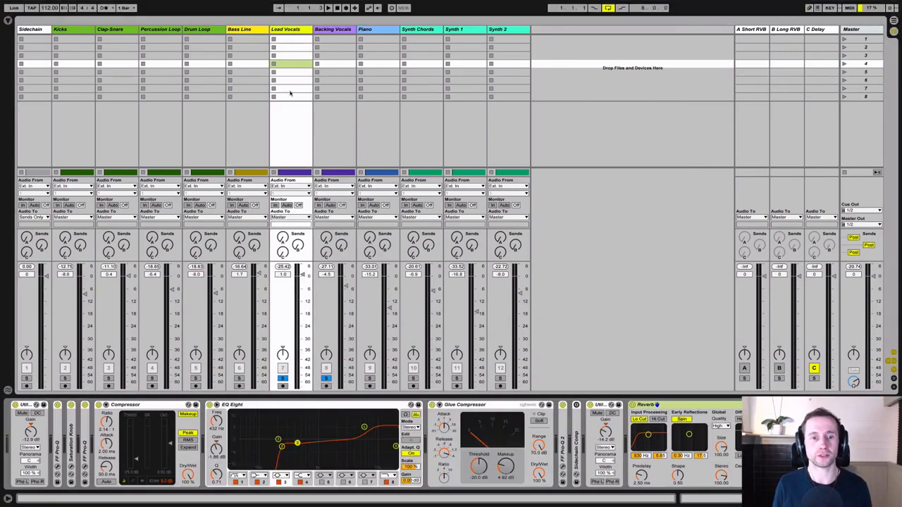
{"action": "left_click", "coordinate": [755, 30]}
{"action": "left_click", "coordinate": [784, 30]}
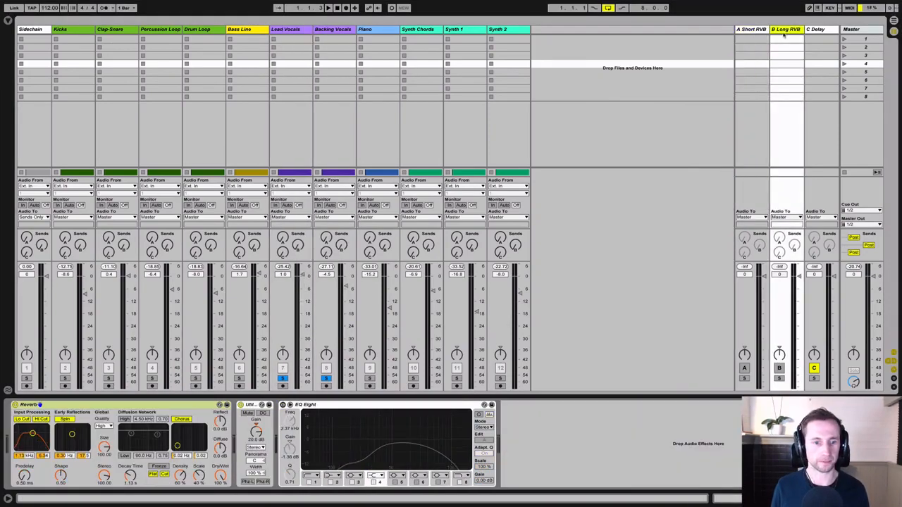
{"action": "left_click", "coordinate": [749, 29]}
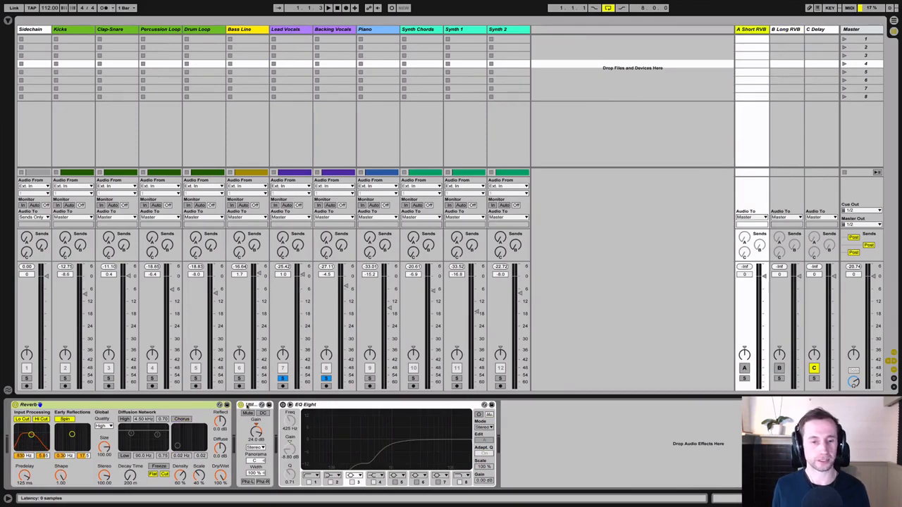
{"action": "left_click", "coordinate": [319, 406]}
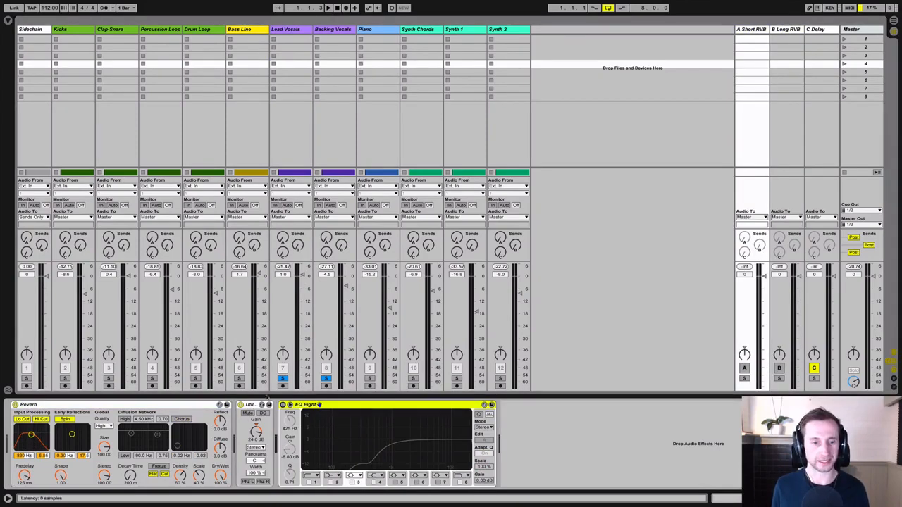
- Unsolo Backing Vocals and set the Lead Vocals send to A Short RVB to about -4 dB during playback
{"action": "left_click", "coordinate": [327, 378]}
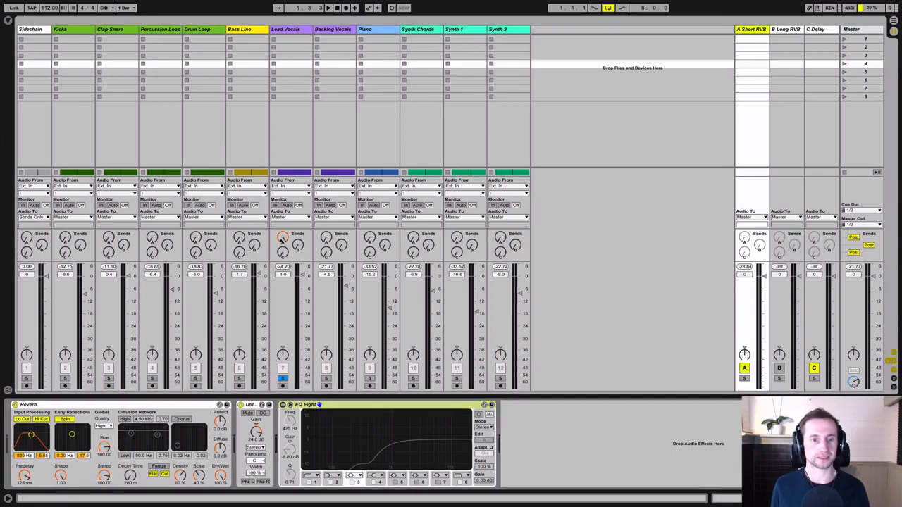
{"action": "double_click", "coordinate": [285, 238]}
{"action": "key", "text": "space"}
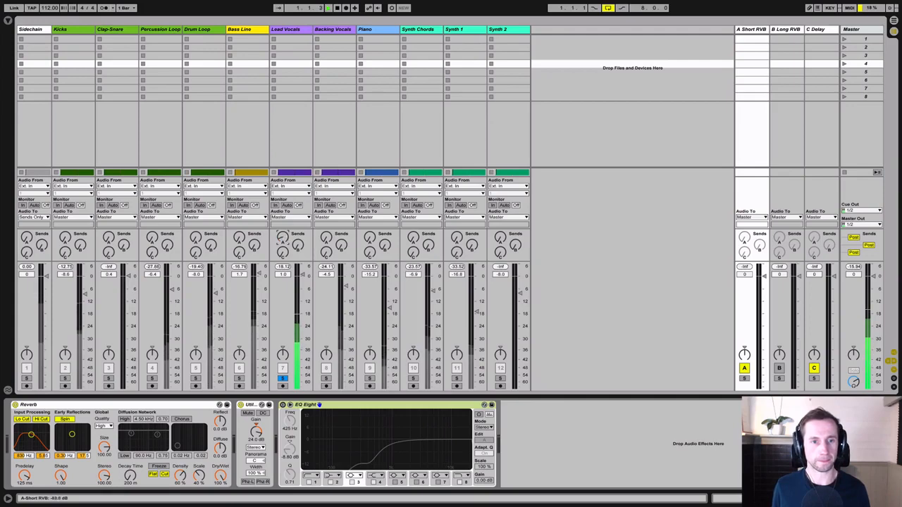
{"action": "left_click_drag", "start_coordinate": [282, 238], "coordinate": [282, 224]}
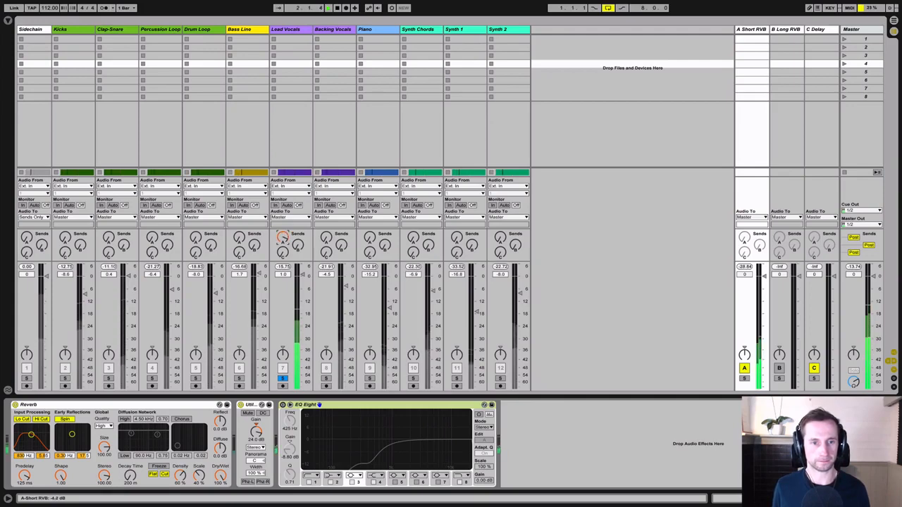
- Switch on the EQ Eight on the soloed A Short RVB return and readjust the soloed Lead Vocals track's send to it
{"action": "left_click", "coordinate": [745, 378]}
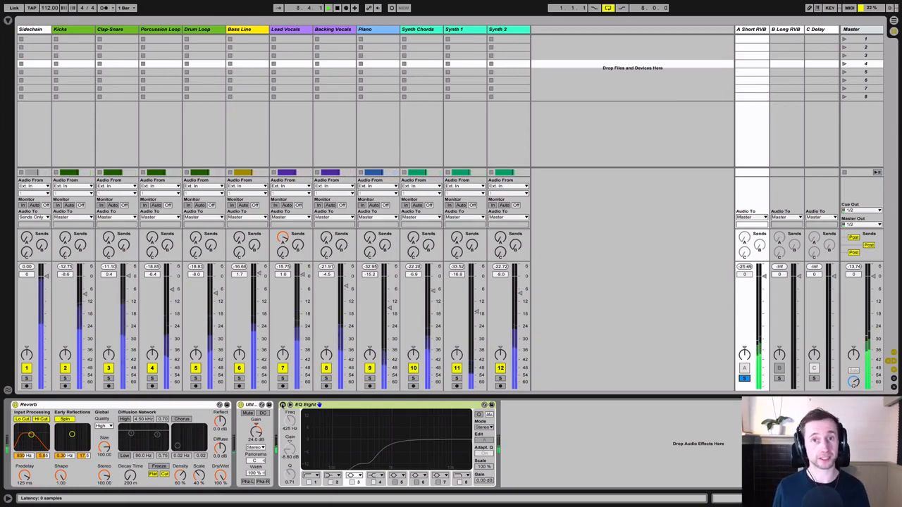
{"action": "left_click", "coordinate": [282, 405]}
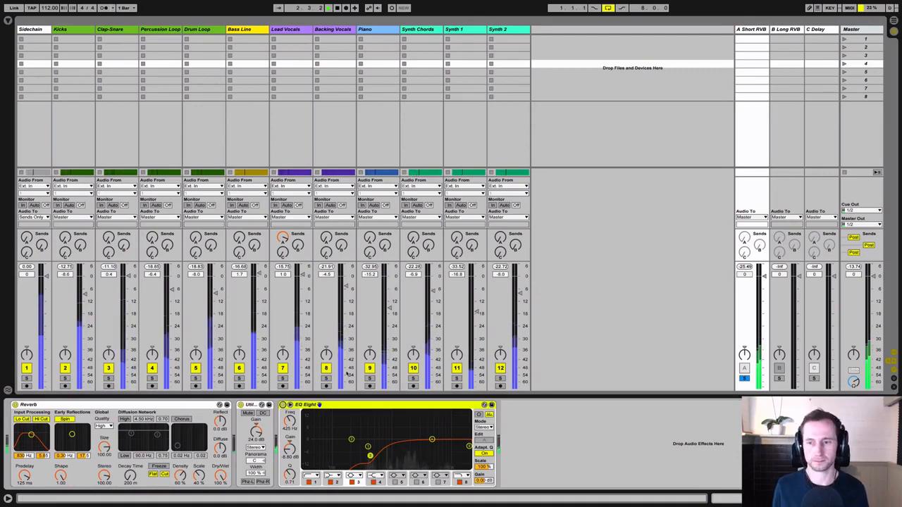
{"action": "left_click", "coordinate": [282, 378]}
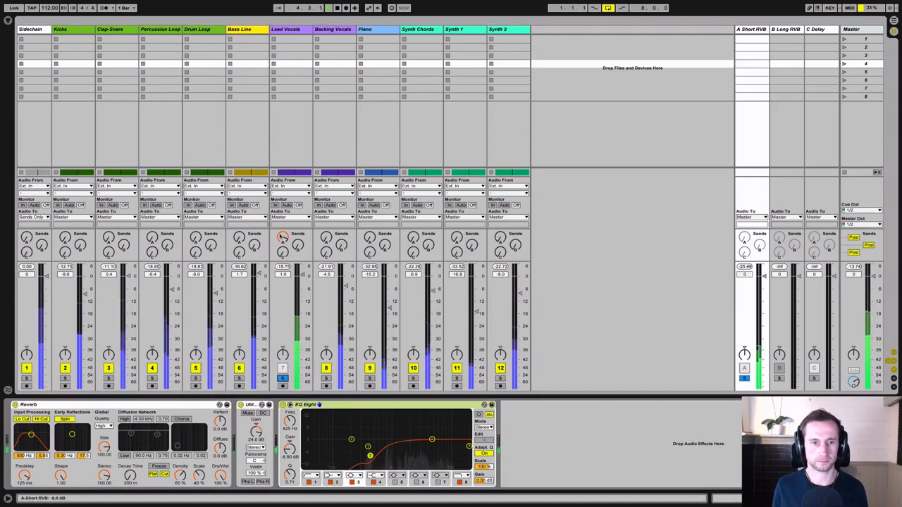
{"action": "left_click_drag", "start_coordinate": [281, 238], "coordinate": [283, 240]}
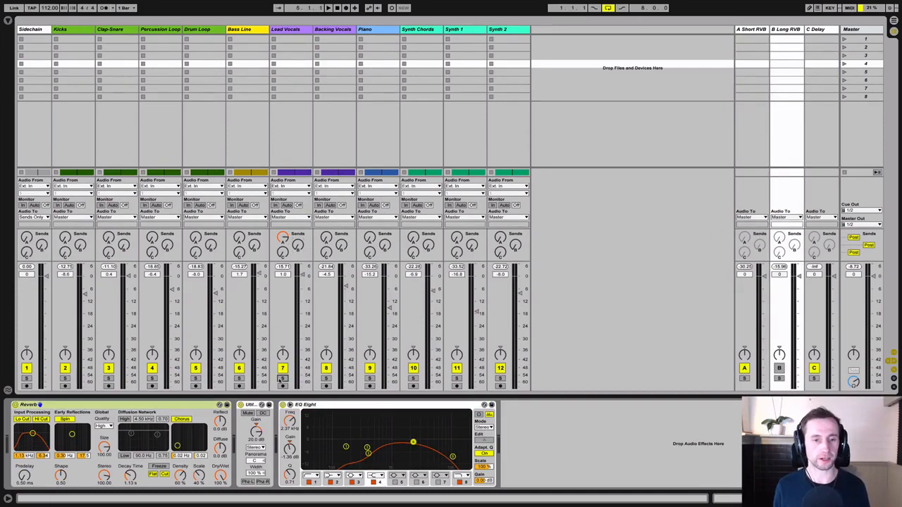
- Solo Lead Vocals during playback, activate the B Long RVB return, and raise the track's send to it to about -8.2 dB
{"action": "left_click", "coordinate": [280, 379]}
{"action": "key", "text": "space"}
{"action": "left_click_drag", "start_coordinate": [297, 245], "coordinate": [297, 201]}
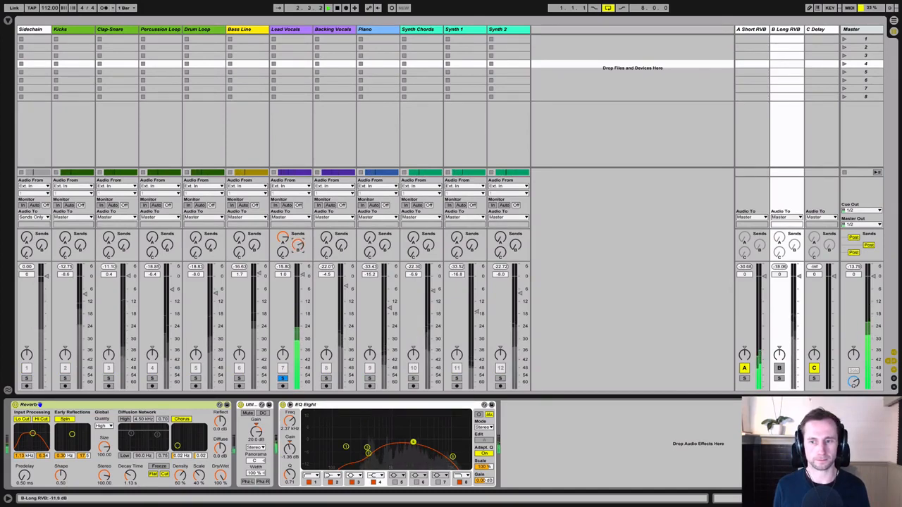
{"action": "left_click", "coordinate": [778, 367]}
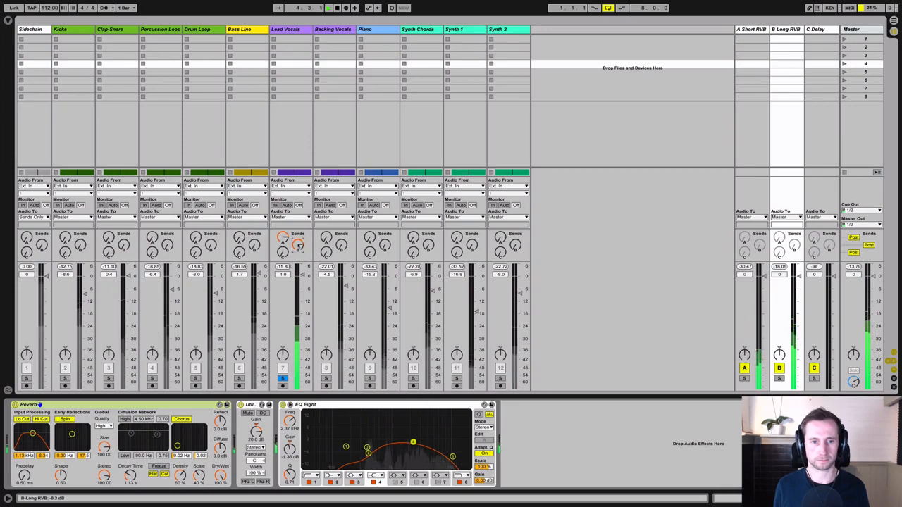
- Listen to the B Long RVB return in solo, and stop playback and unsolo it when done
{"action": "left_click", "coordinate": [779, 378]}
{"action": "left_click", "coordinate": [785, 30]}
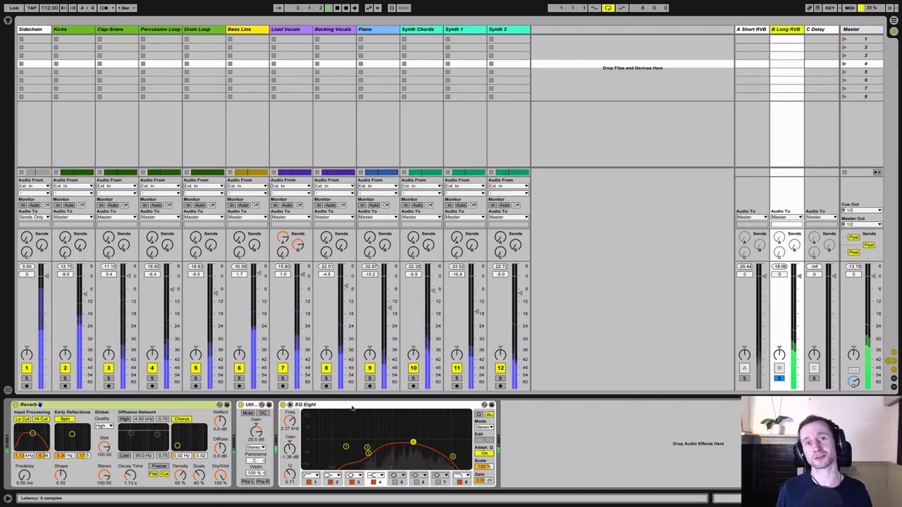
{"action": "key", "text": "space"}
{"action": "left_click", "coordinate": [779, 378]}
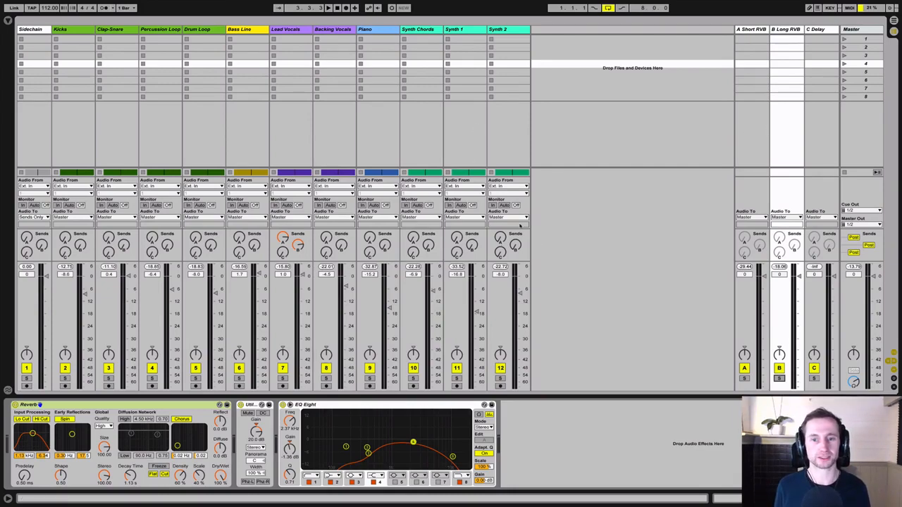
- During full playback, raise the Backing Vocals sends to both reverbs and the Synth 2 and Lead Vocals sends to C Delay
{"action": "key", "text": "space"}
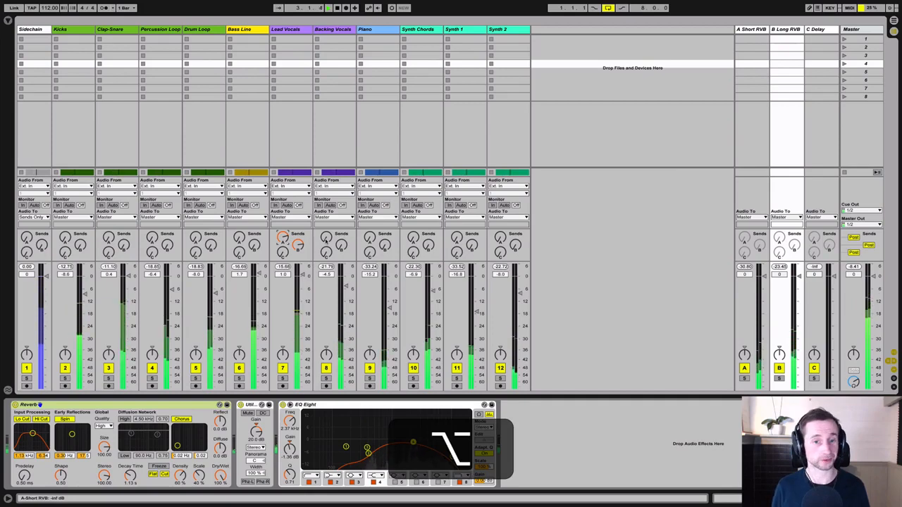
{"action": "left_click_drag", "start_coordinate": [326, 239], "coordinate": [341, 242]}
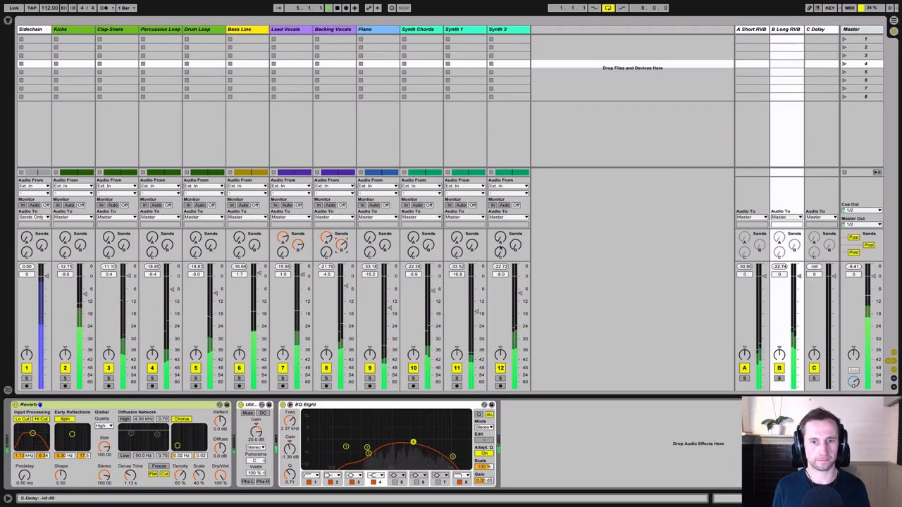
{"action": "mouse_move", "coordinate": [500, 254]}
{"action": "left_mouse_down"}
{"action": "mouse_move", "coordinate": [501, 243]}
{"action": "mouse_move", "coordinate": [501, 255]}
{"action": "left_mouse_up"}
{"action": "left_click_drag", "start_coordinate": [283, 252], "coordinate": [283, 251]}
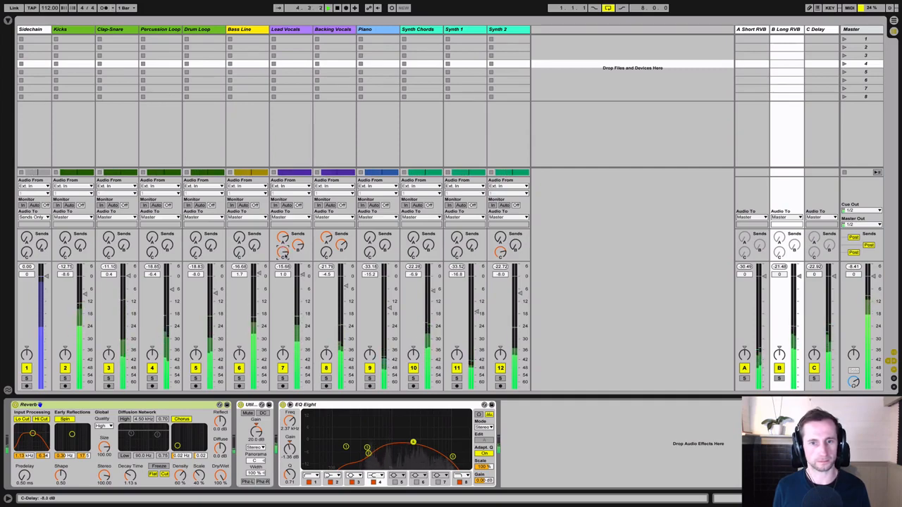
- Lower the Lead Vocals sends to about -17 dB for A Short RVB and about -16 dB for C Delay
{"action": "key", "text": "alt+m"}
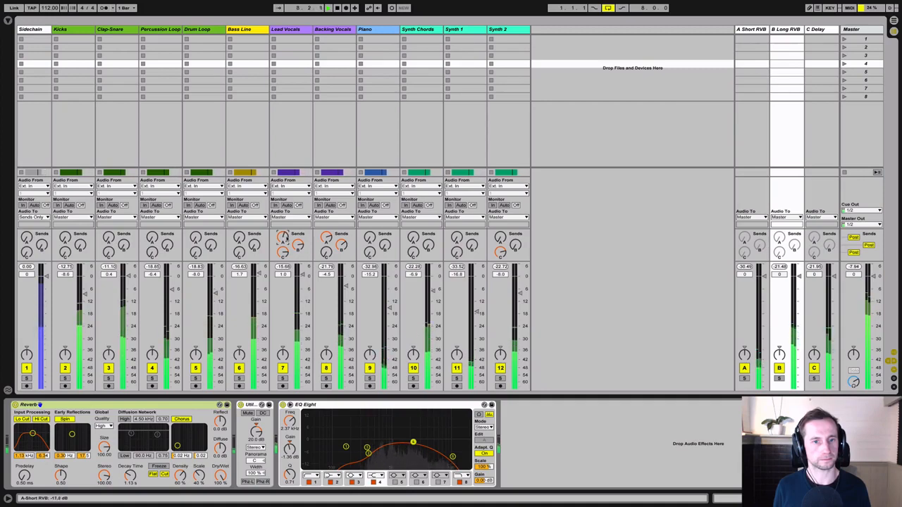
{"action": "key", "text": "alt"}
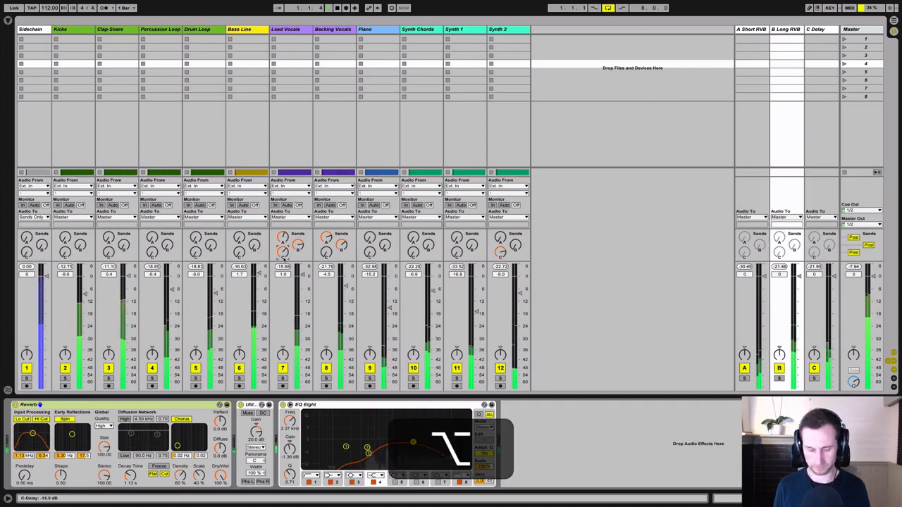
{"action": "key", "text": "alt+m"}
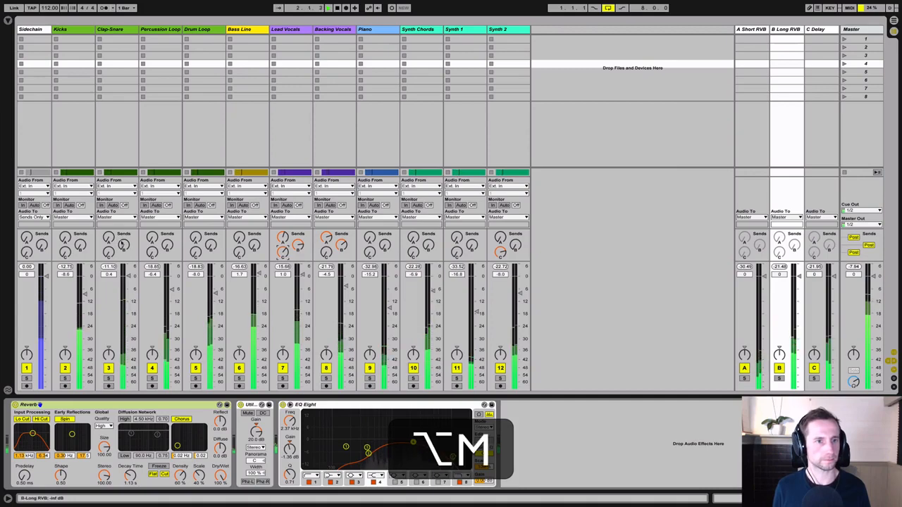
- Raise the Clap-Snare sends to A Short RVB and B Long RVB, with the long reverb at about -16.8 dB, and stop playback
{"action": "mouse_move", "coordinate": [122, 245]}
{"action": "left_mouse_down"}
{"action": "mouse_move", "coordinate": [122, 236]}
{"action": "mouse_move", "coordinate": [124, 247]}
{"action": "left_mouse_up"}
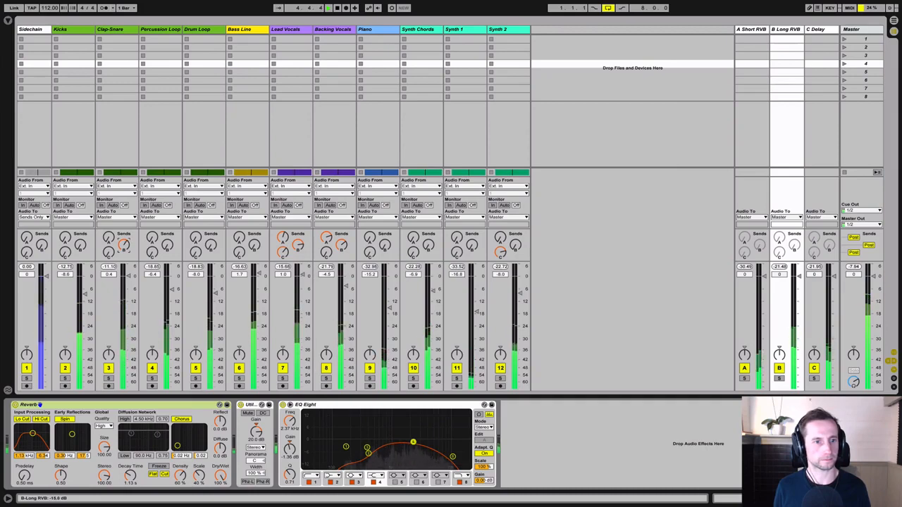
{"action": "left_click_drag", "start_coordinate": [123, 244], "coordinate": [109, 241]}
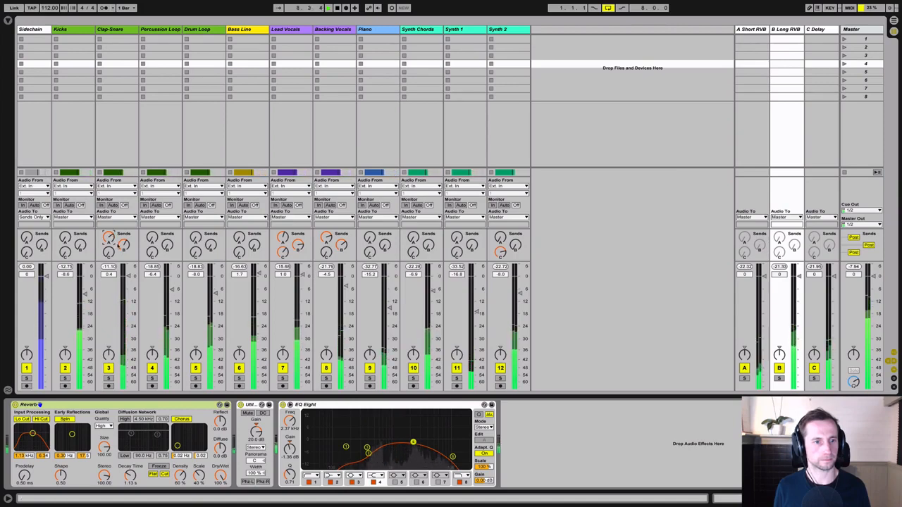
{"action": "left_click_drag", "start_coordinate": [123, 245], "coordinate": [123, 246]}
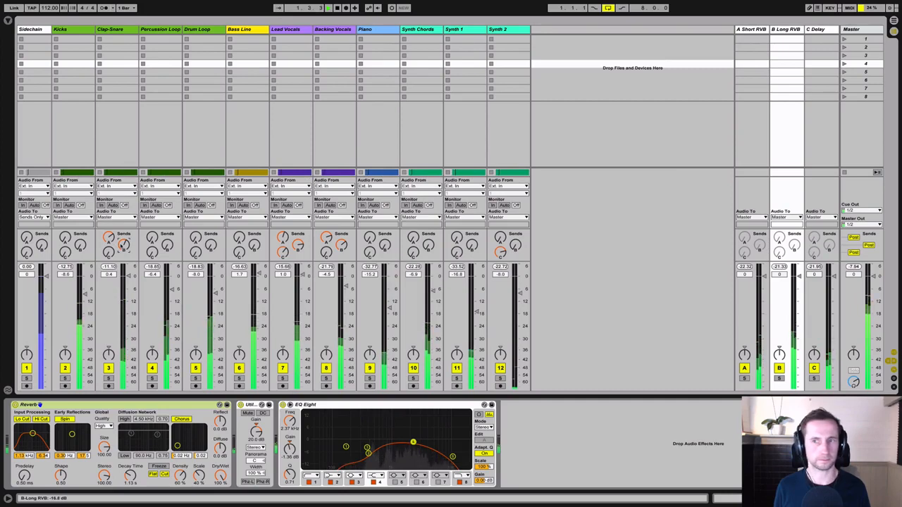
{"action": "key", "text": "alt+m"}
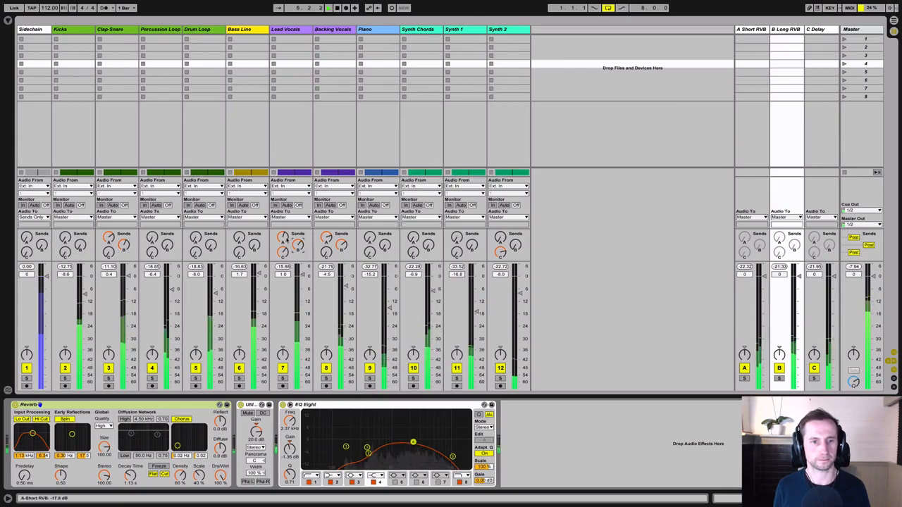
{"action": "key", "text": "space"}
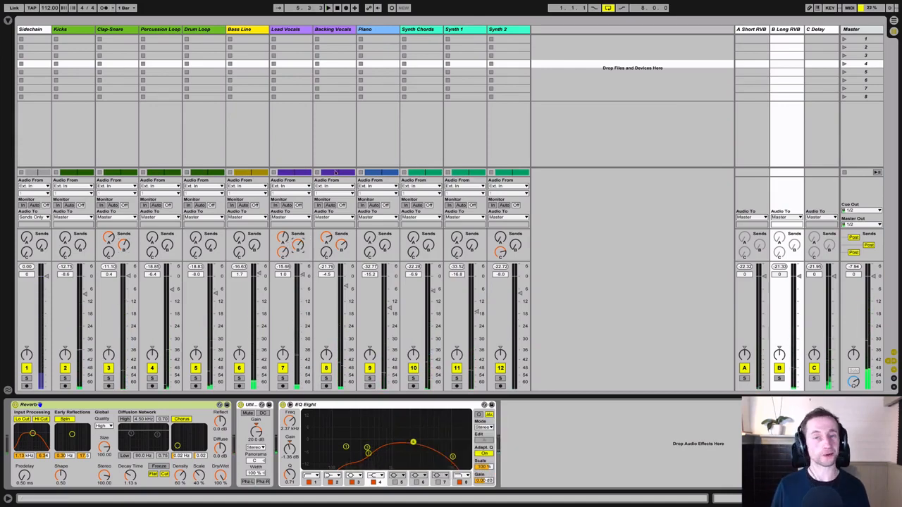